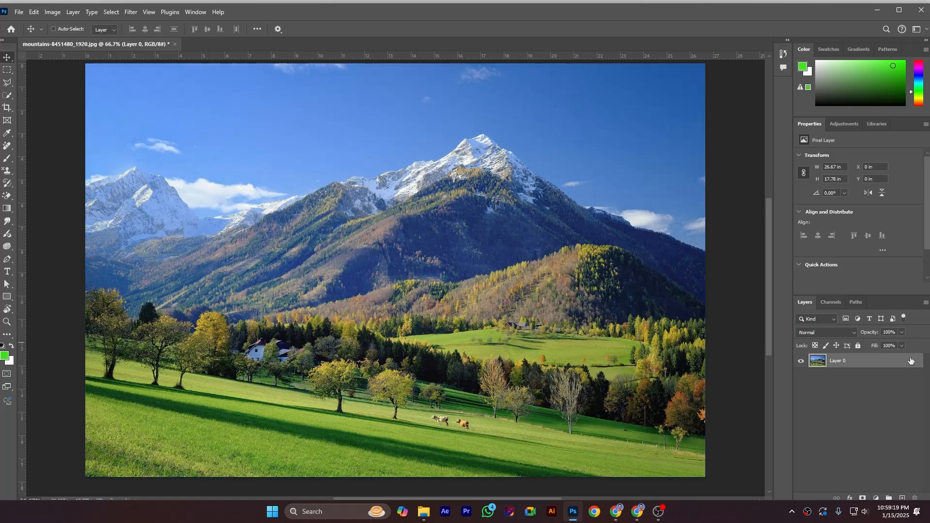
Convert Layer 0 to a smart object.
{"action": "right_click", "coordinate": [865, 360]}
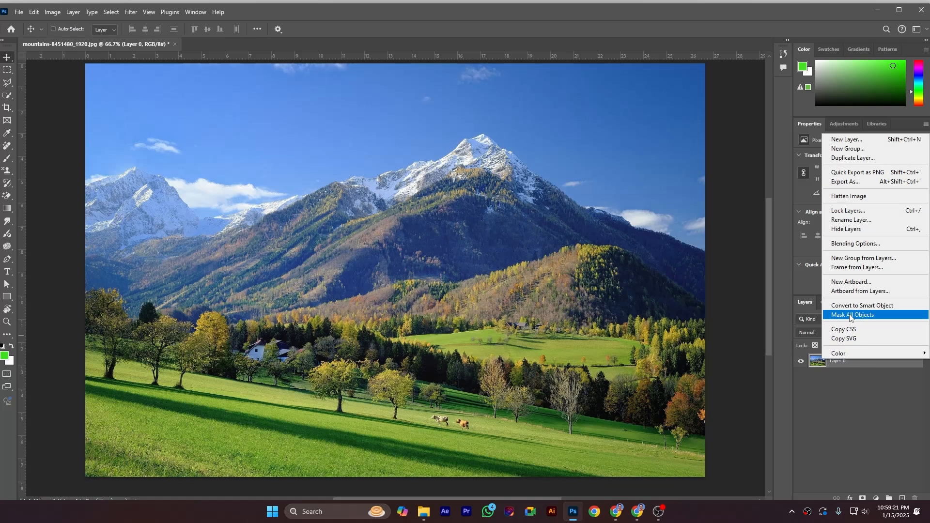
{"action": "left_click", "coordinate": [873, 306]}
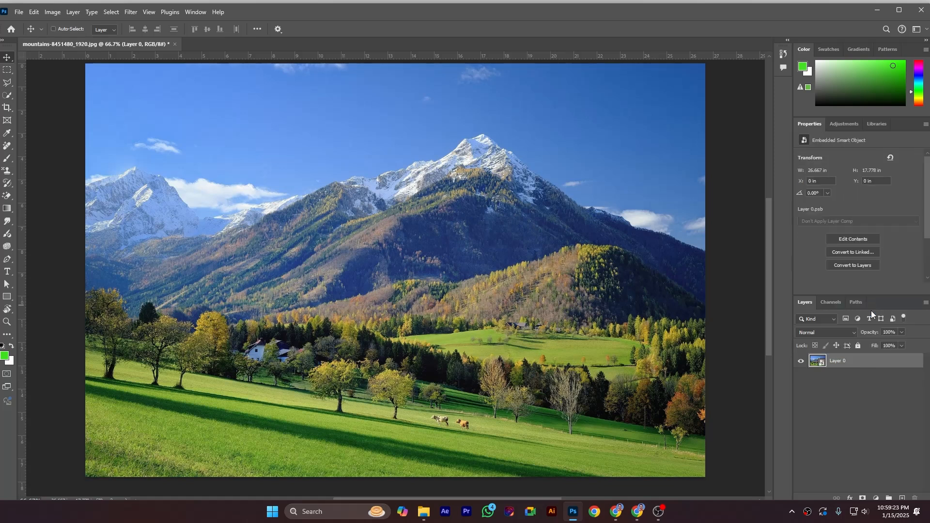
{"action": "left_click", "coordinate": [131, 11]}
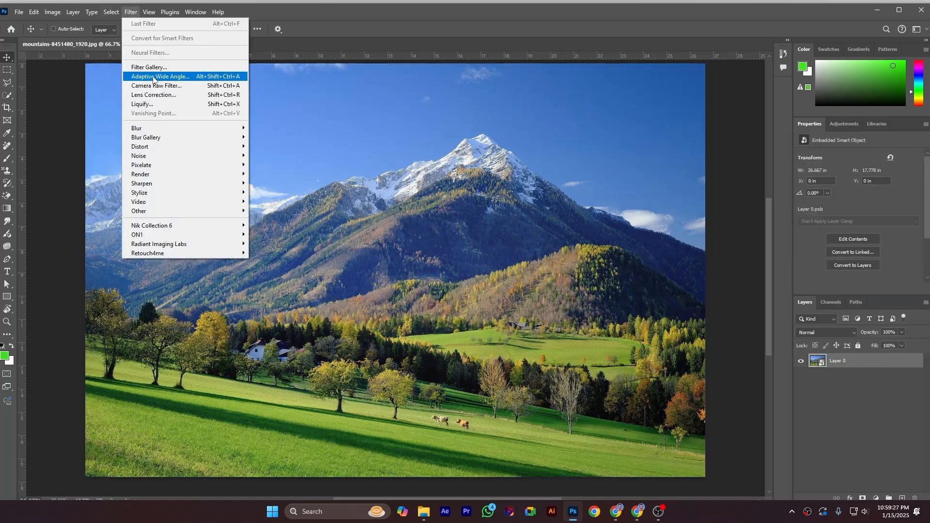
{"action": "left_click", "coordinate": [864, 371]}
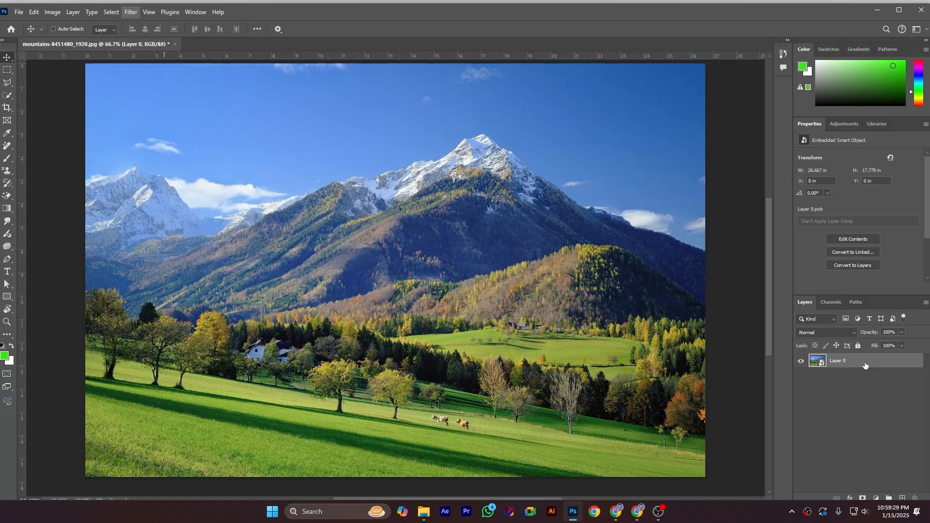
Start Sky Replacement for the mountain photo and browse the Sunsets, Spectacular and Blue Skies preset groups.
{"action": "left_click", "coordinate": [35, 15]}
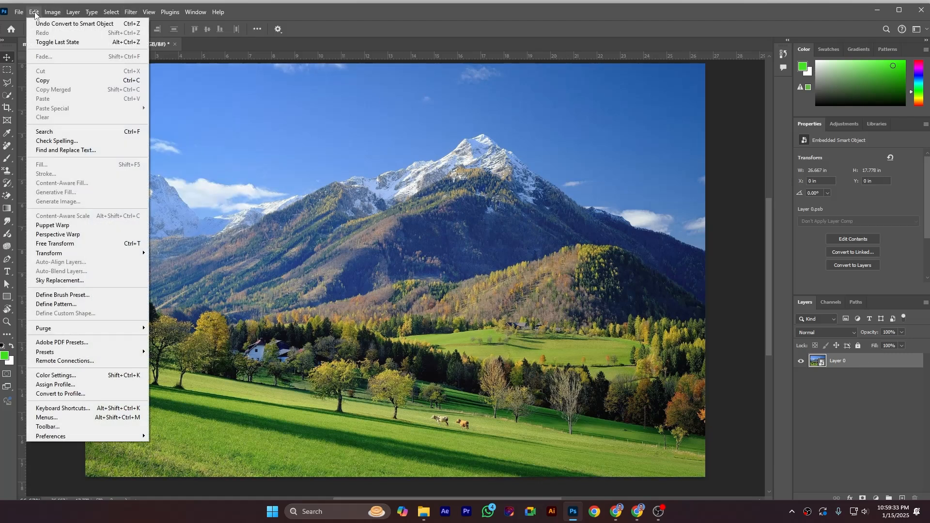
{"action": "left_click", "coordinate": [80, 282]}
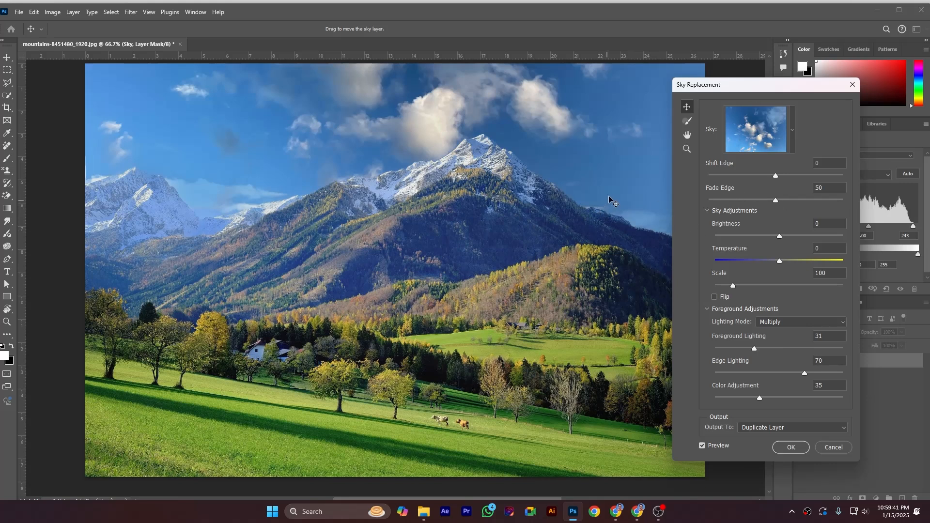
{"action": "left_click", "coordinate": [793, 124]}
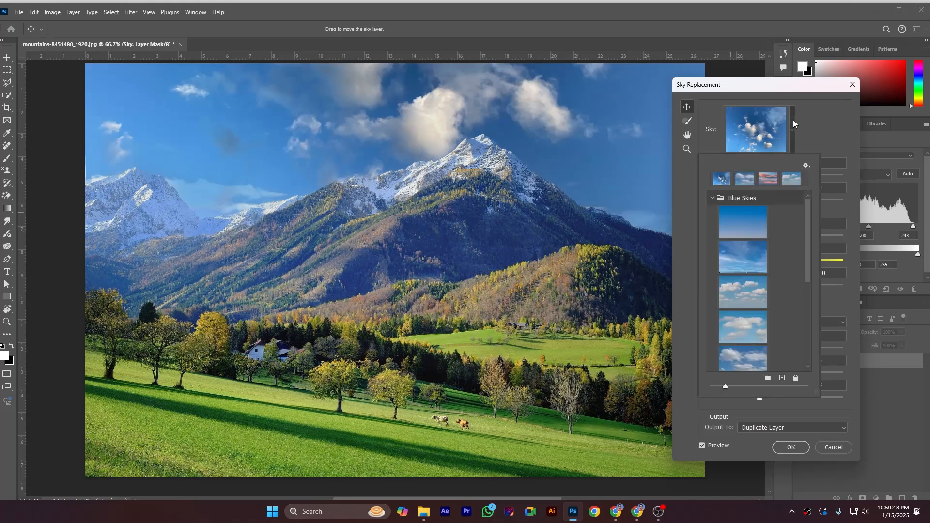
{"action": "left_click", "coordinate": [713, 199]}
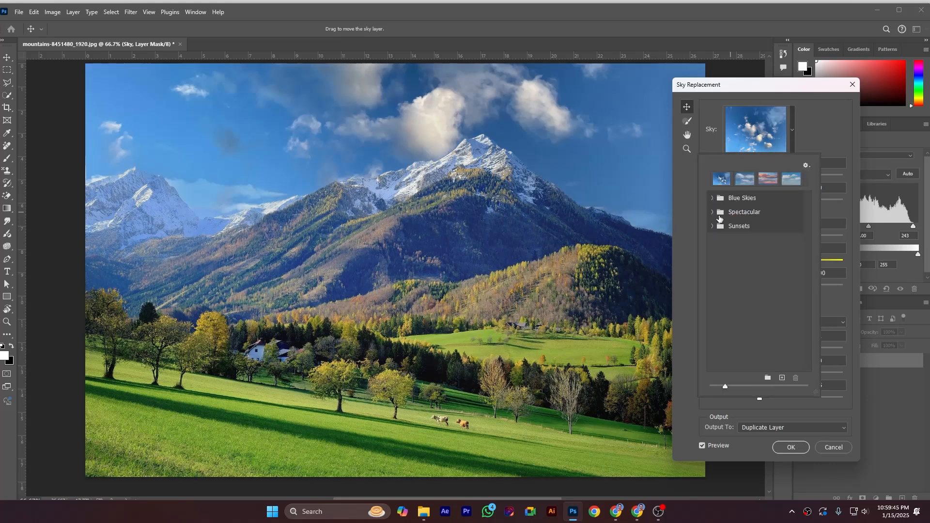
{"action": "left_click", "coordinate": [712, 227]}
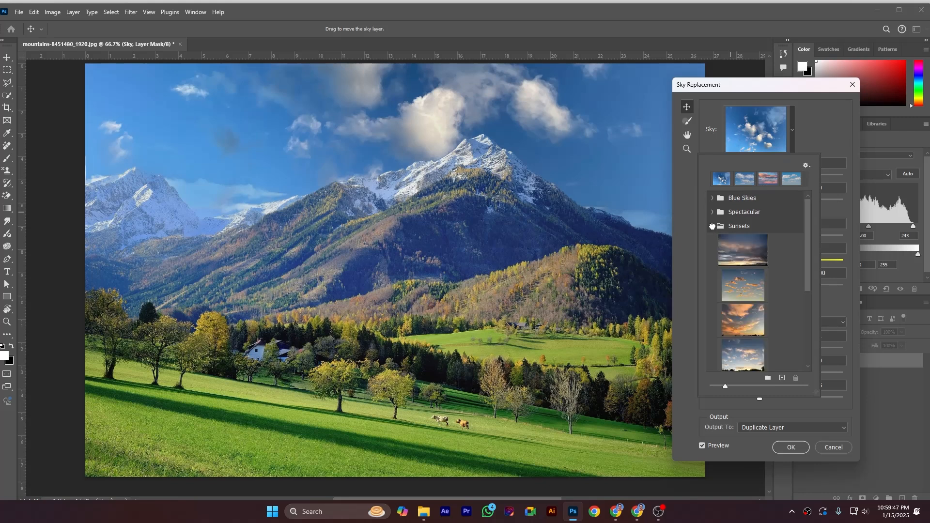
{"action": "left_click", "coordinate": [712, 227]}
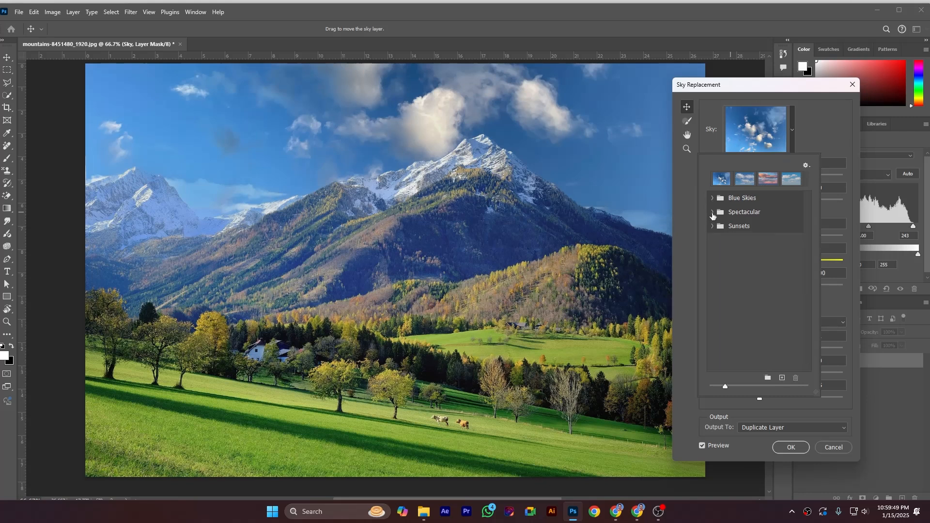
{"action": "left_click", "coordinate": [711, 213]}
{"action": "left_click", "coordinate": [711, 212]}
{"action": "left_click", "coordinate": [712, 198]}
{"action": "left_click", "coordinate": [712, 198]}
{"action": "left_click", "coordinate": [712, 198]}
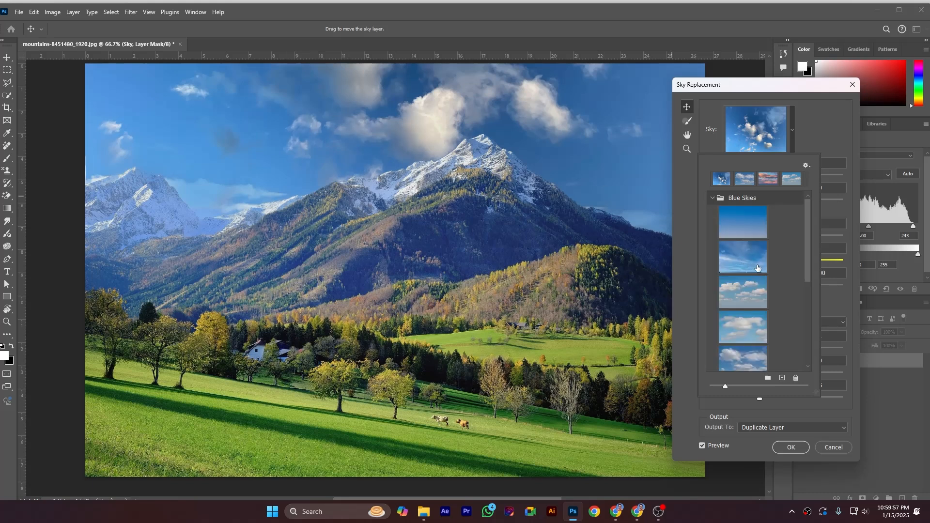
Try several Blue Skies presets on the photo and settle on the blue sky with scattered white clouds just before the clustered-cloud preset.
{"action": "left_click", "coordinate": [744, 223]}
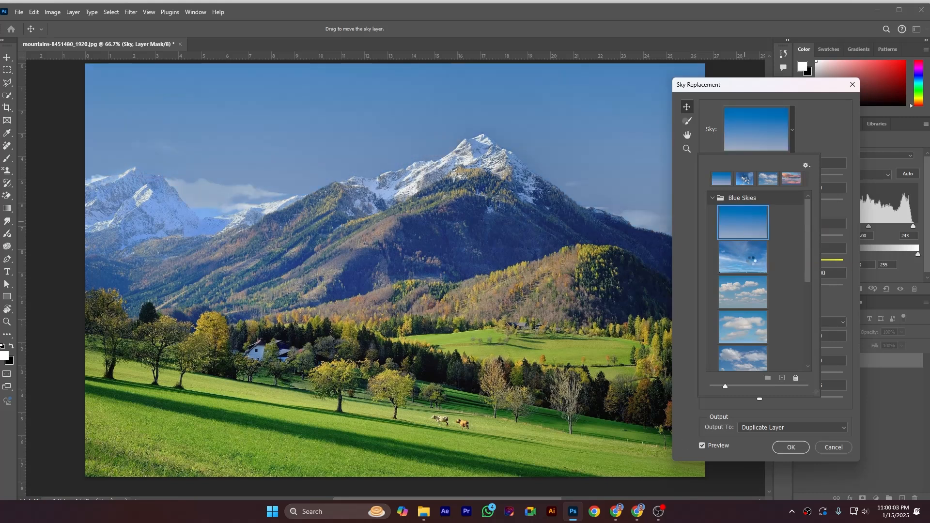
{"action": "left_click", "coordinate": [751, 262]}
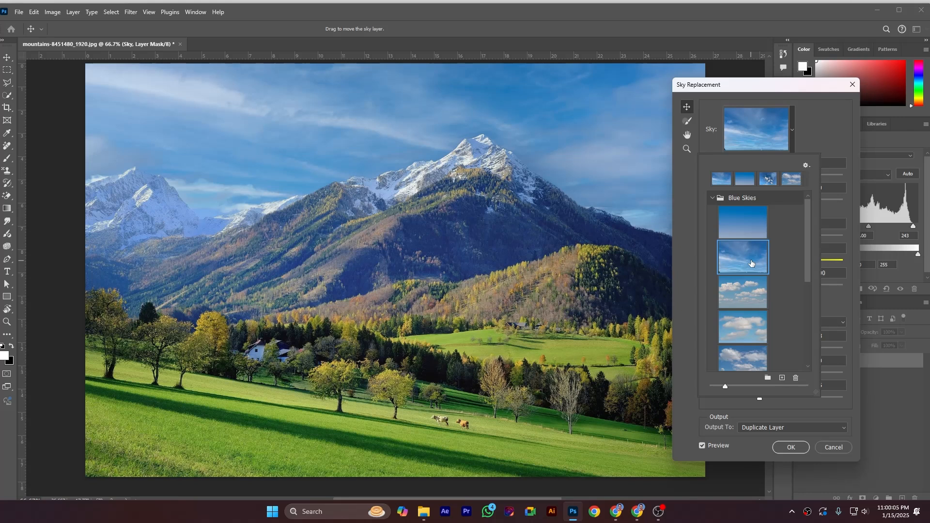
{"action": "scroll", "coordinate": [755, 315], "scroll_direction": "down", "scroll_amount": 3}
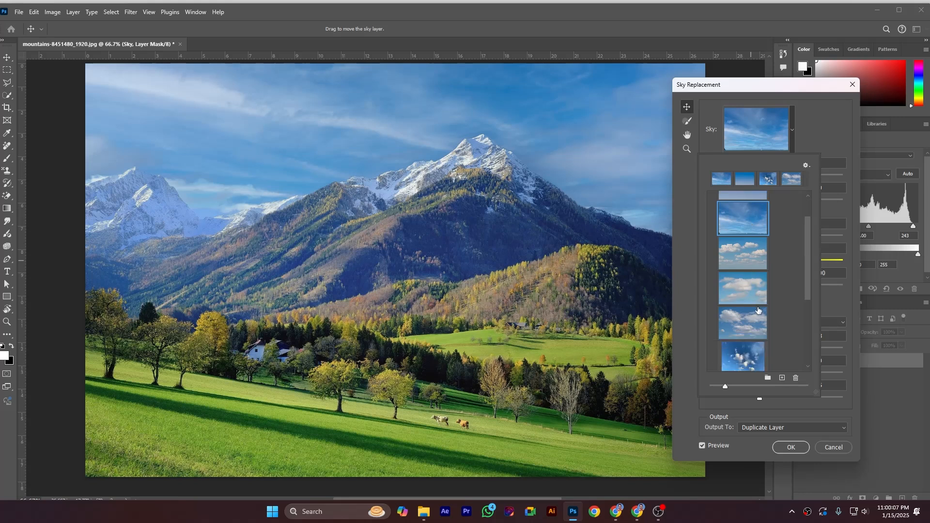
{"action": "scroll", "coordinate": [758, 309], "scroll_direction": "down", "scroll_amount": 3}
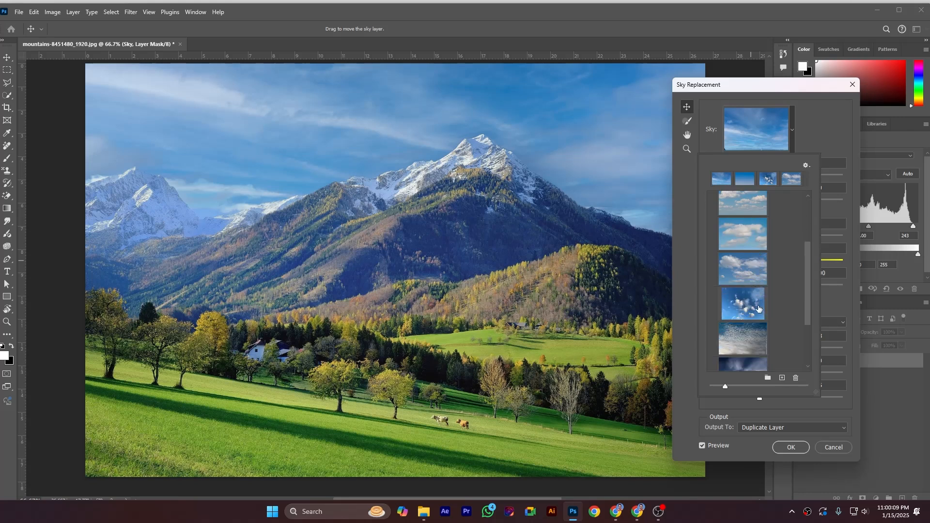
{"action": "scroll", "coordinate": [758, 308], "scroll_direction": "down", "scroll_amount": 5}
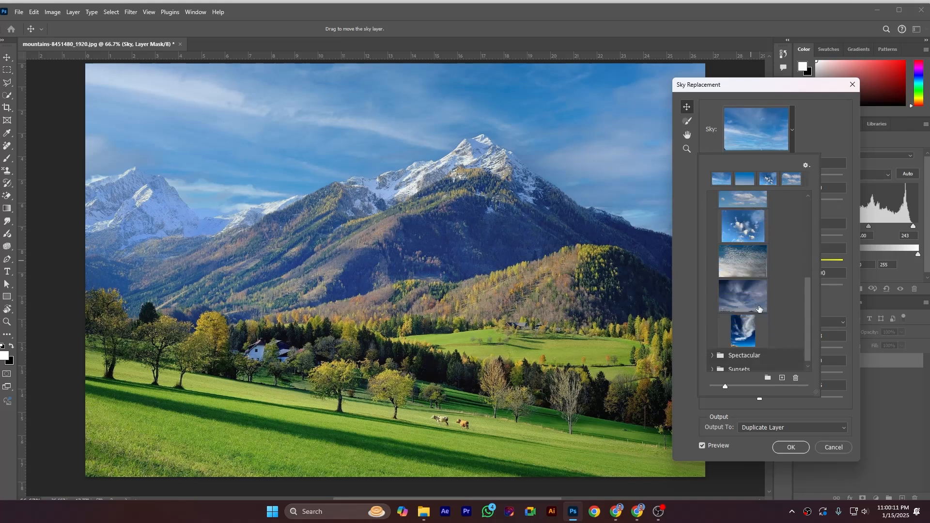
{"action": "left_click", "coordinate": [758, 303]}
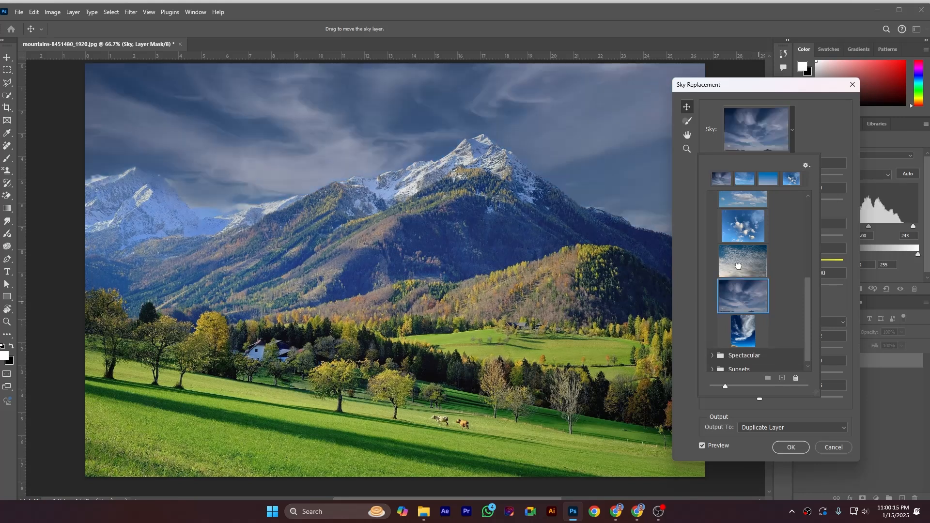
{"action": "left_click", "coordinate": [739, 266]}
{"action": "scroll", "coordinate": [740, 266], "scroll_direction": "up", "scroll_amount": 2}
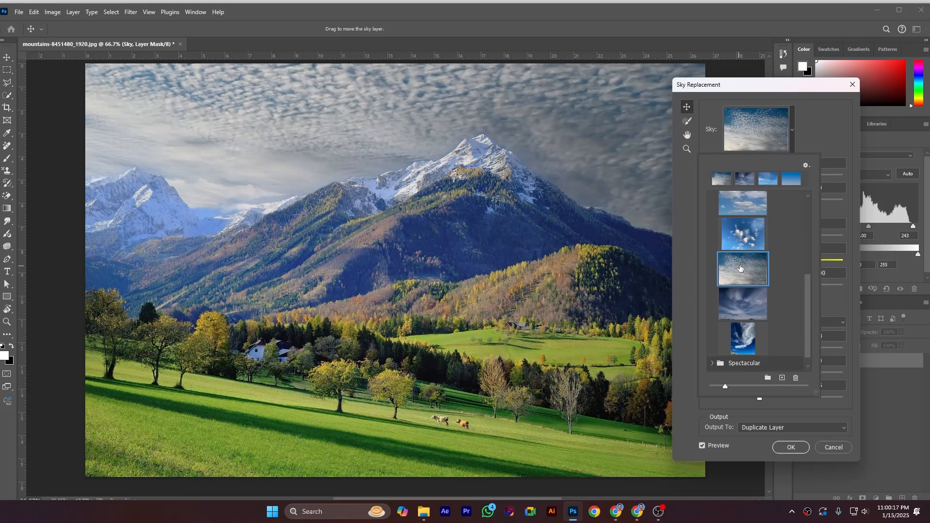
{"action": "left_click", "coordinate": [745, 236]}
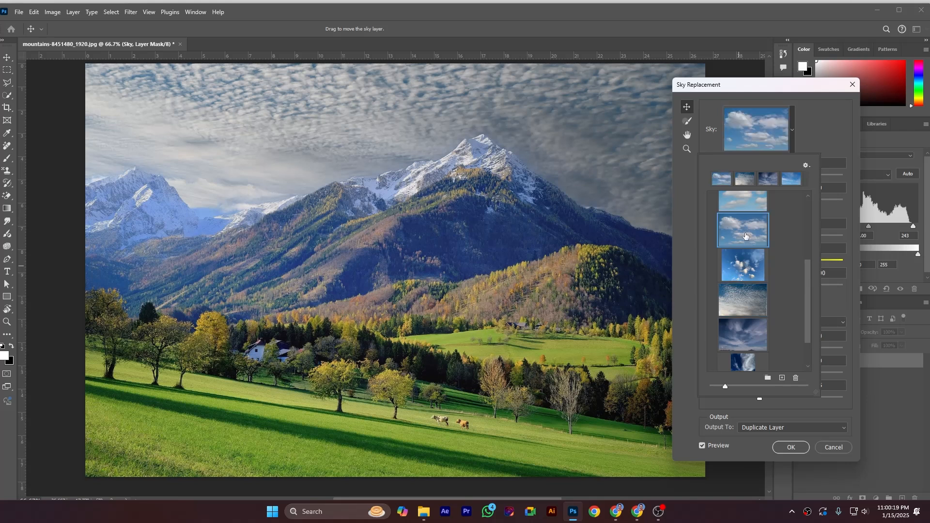
Check the options for getting more skies, such as importing images, and close the sky preset picker.
{"action": "left_click", "coordinate": [808, 167]}
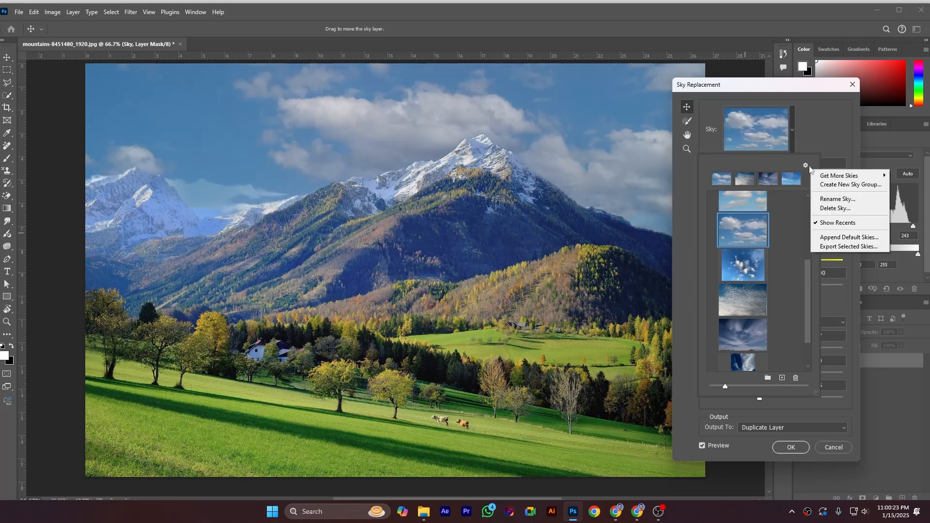
{"action": "mouse_move", "coordinate": [831, 177]}
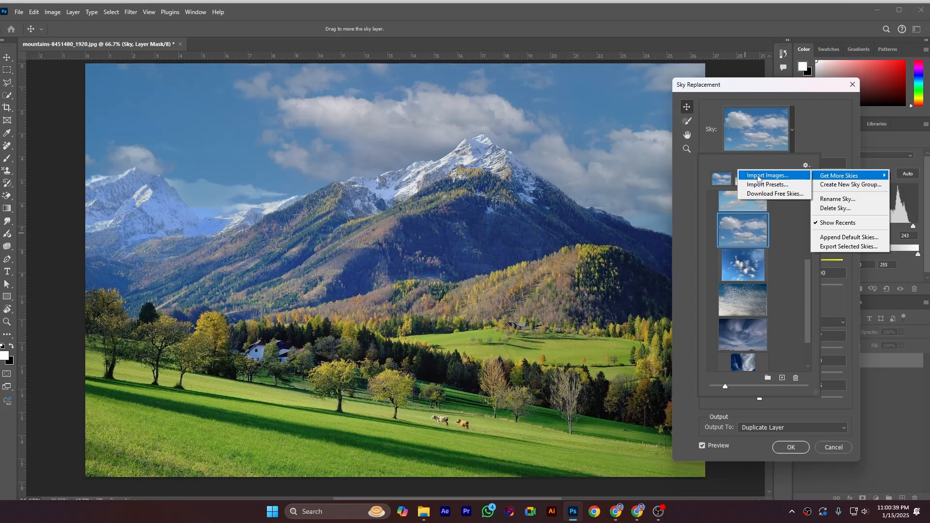
{"action": "left_click", "coordinate": [784, 164]}
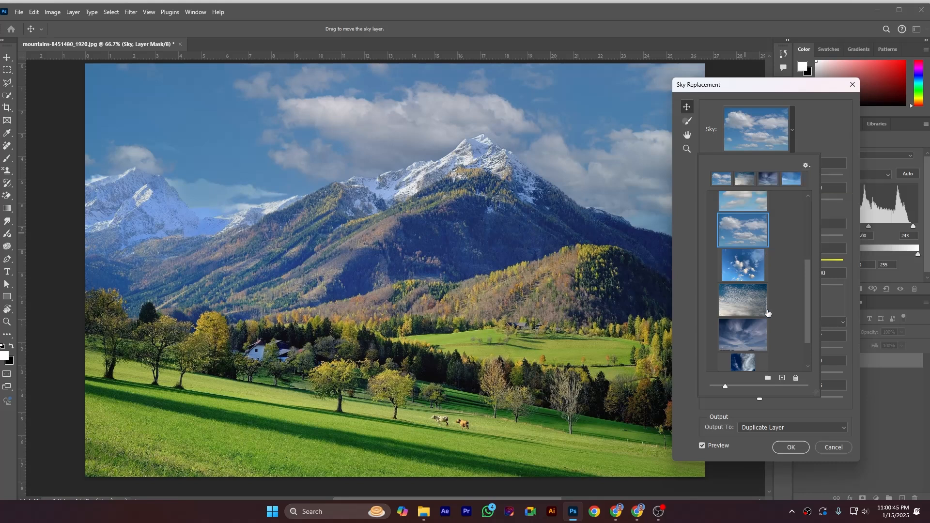
{"action": "scroll", "coordinate": [785, 294], "scroll_direction": "down", "scroll_amount": 2}
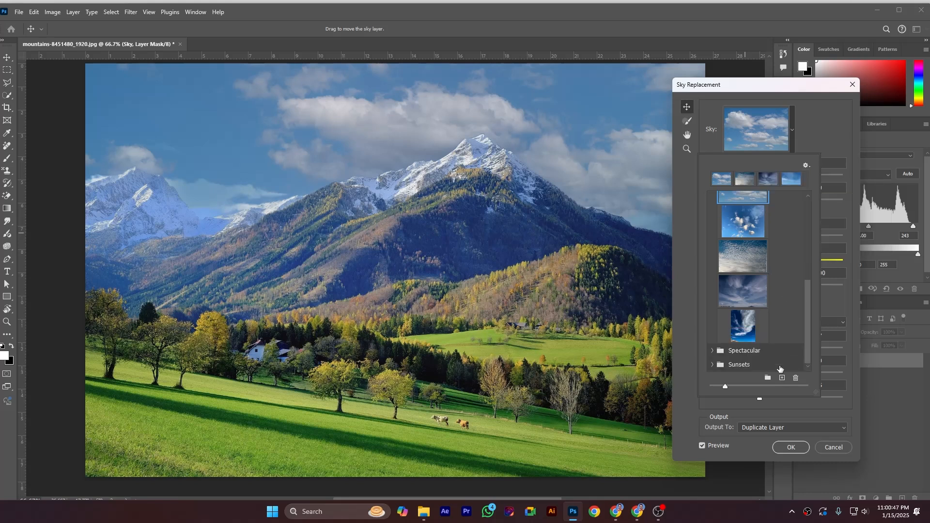
{"action": "left_click", "coordinate": [821, 135]}
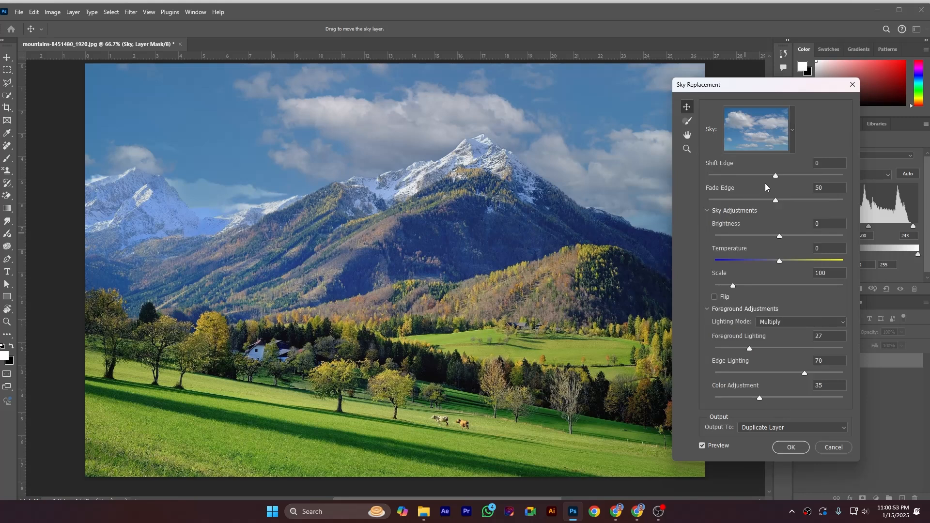
Set the replacement sky's Shift Edge to -12 and Fade Edge to 62.
{"action": "left_click_drag", "start_coordinate": [776, 176], "coordinate": [788, 176]}
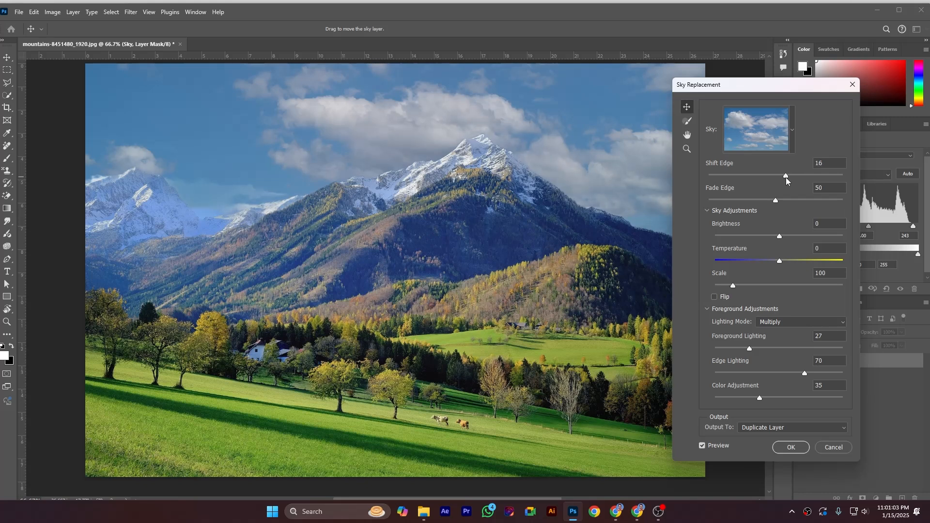
{"action": "left_click_drag", "start_coordinate": [782, 176], "coordinate": [768, 176]}
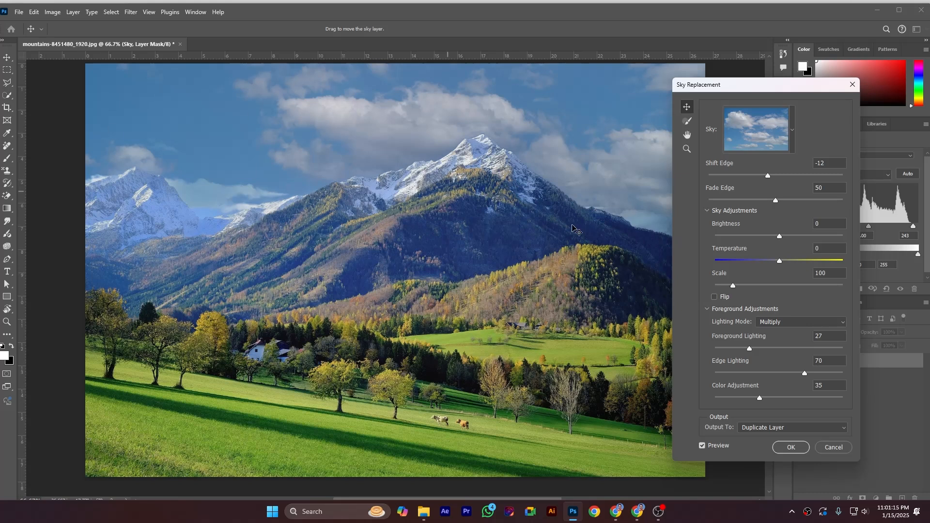
{"action": "left_click_drag", "start_coordinate": [774, 201], "coordinate": [788, 204]}
Set the replacement sky's brightness to 15 and temperature to -29.
{"action": "left_click", "coordinate": [705, 211]}
{"action": "left_click", "coordinate": [706, 222]}
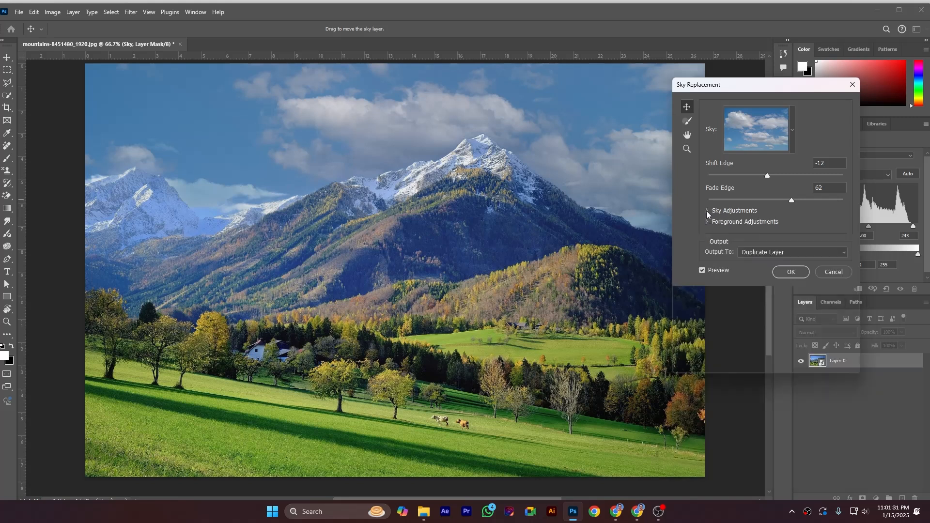
{"action": "left_click", "coordinate": [707, 210]}
{"action": "left_click_drag", "start_coordinate": [778, 236], "coordinate": [789, 237]}
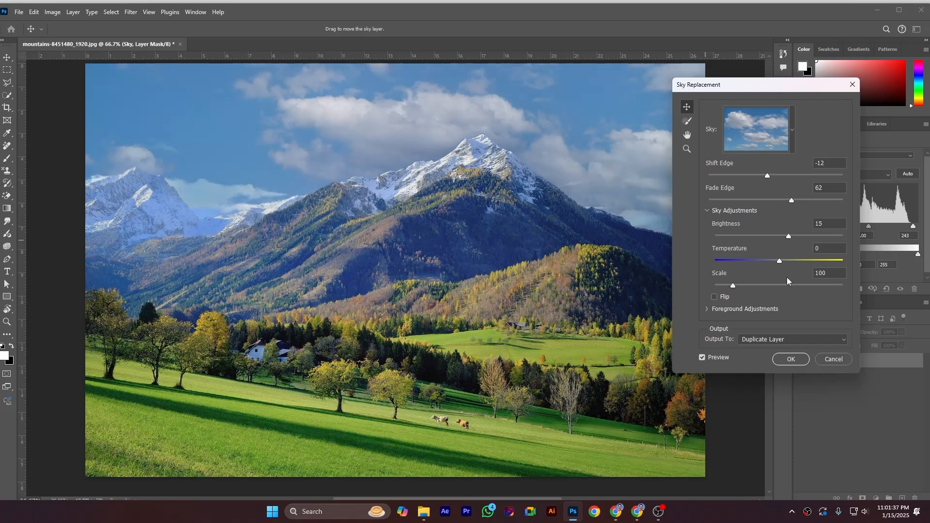
{"action": "left_click_drag", "start_coordinate": [776, 260], "coordinate": [765, 259]}
{"action": "left_click_drag", "start_coordinate": [766, 260], "coordinate": [758, 263]}
Scale the replacement sky to 157 and flip it.
{"action": "left_click_drag", "start_coordinate": [734, 286], "coordinate": [754, 285]}
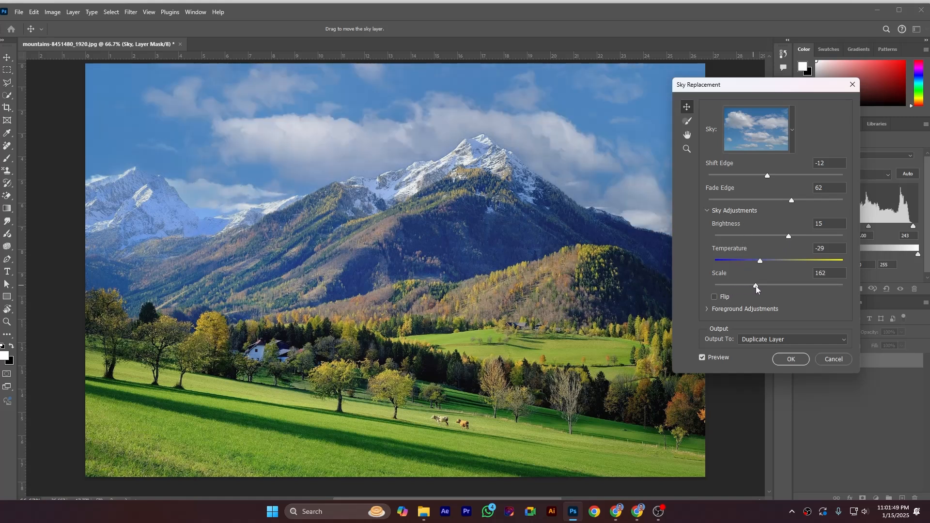
{"action": "left_click_drag", "start_coordinate": [756, 286], "coordinate": [755, 286]}
{"action": "left_click", "coordinate": [715, 298]}
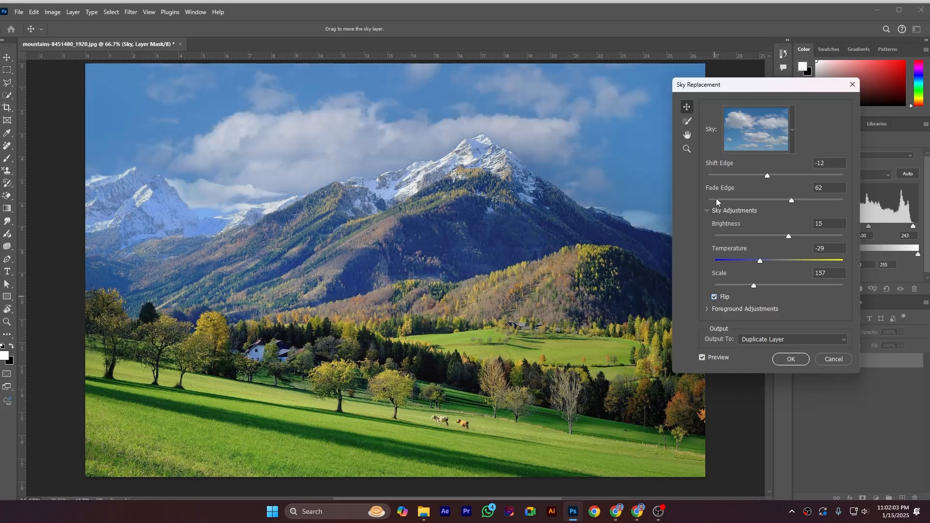
Try the Screen lighting mode in the foreground adjustments, and switch back to Multiply.
{"action": "left_click", "coordinate": [707, 210]}
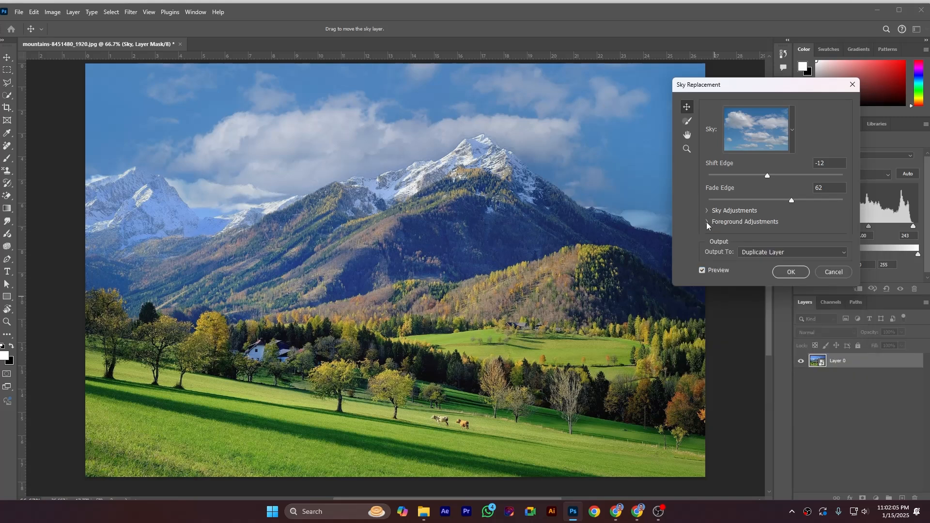
{"action": "left_click", "coordinate": [706, 222]}
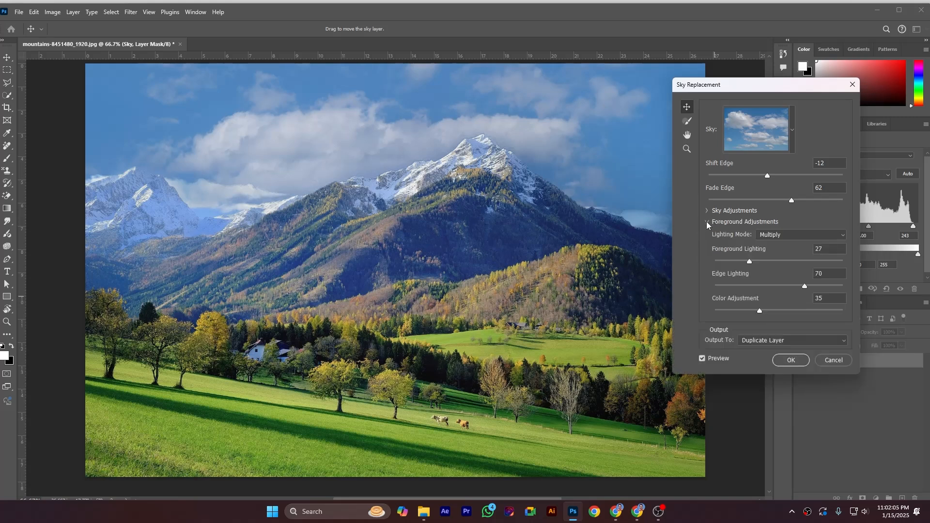
{"action": "left_click", "coordinate": [782, 235]}
{"action": "left_click", "coordinate": [775, 256]}
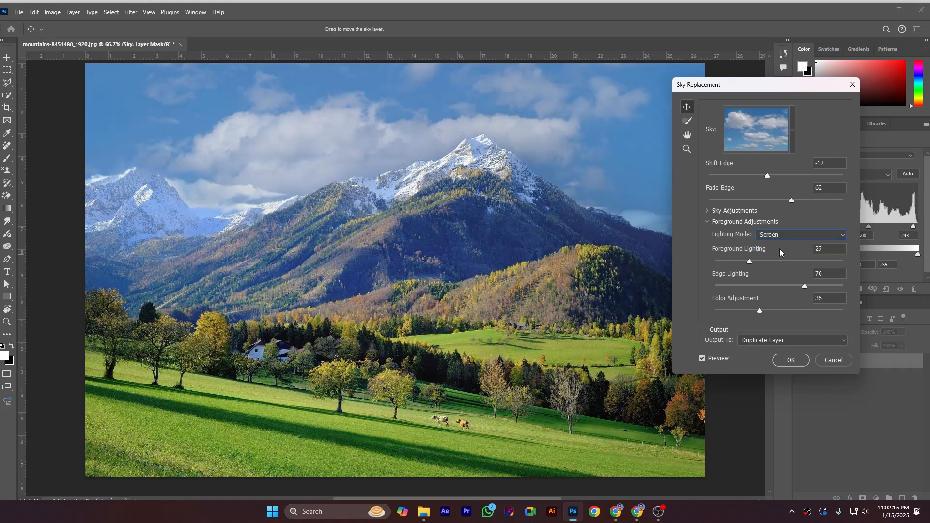
{"action": "left_click", "coordinate": [780, 236]}
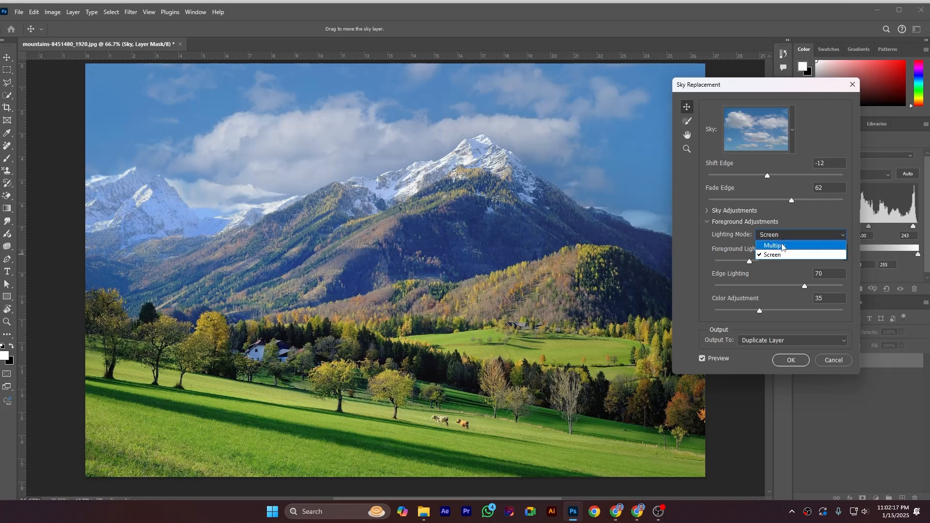
{"action": "left_click", "coordinate": [781, 243]}
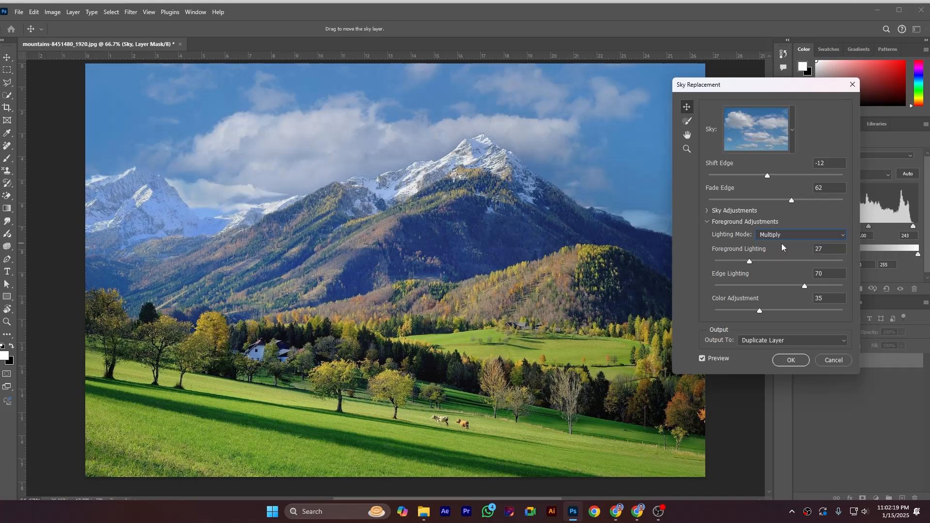
Set the foreground lighting mode to Screen and the Foreground Lighting to 33.
{"action": "left_click", "coordinate": [782, 243]}
{"action": "left_click", "coordinate": [781, 253]}
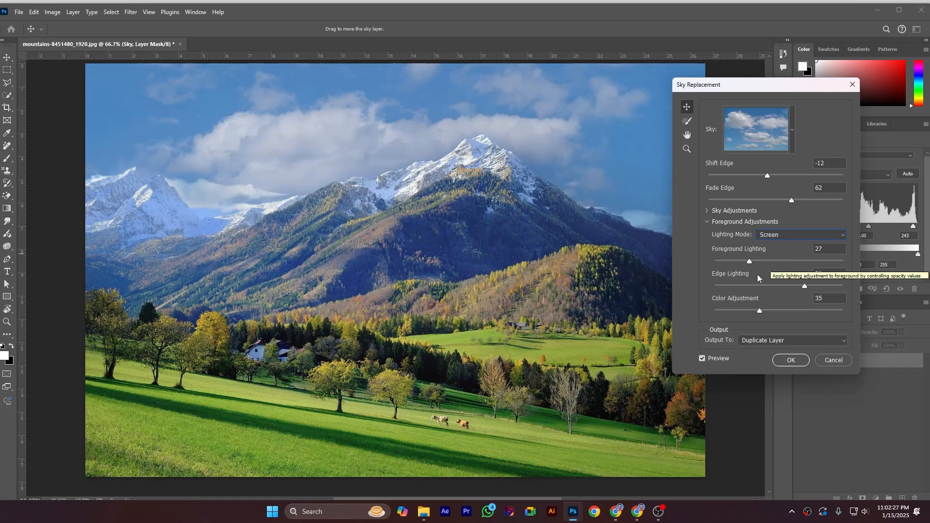
{"action": "left_click_drag", "start_coordinate": [750, 260], "coordinate": [757, 261]}
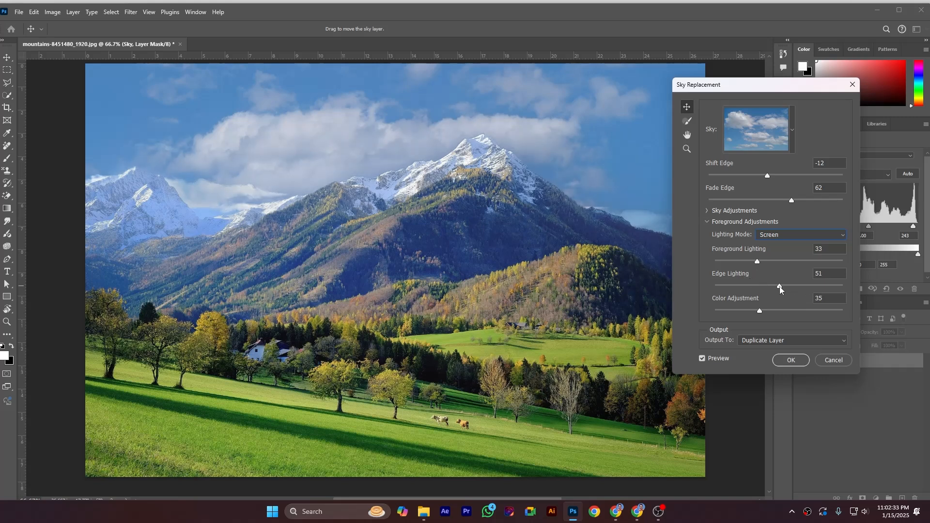
Reduce the foreground's Edge Lighting and slightly lower its Color Adjustment, and collapse the foreground settings.
{"action": "left_click_drag", "start_coordinate": [779, 286], "coordinate": [754, 288]}
{"action": "left_click_drag", "start_coordinate": [759, 311], "coordinate": [781, 312]}
{"action": "left_click_drag", "start_coordinate": [788, 312], "coordinate": [753, 324]}
{"action": "left_click", "coordinate": [706, 222]}
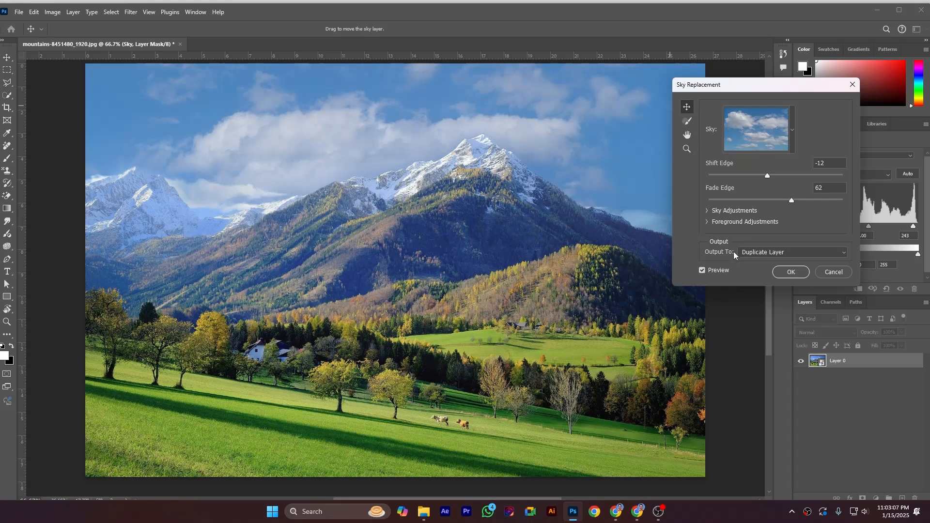
Output the sky replacement to New Layers and apply it to the photo.
{"action": "left_click", "coordinate": [797, 252]}
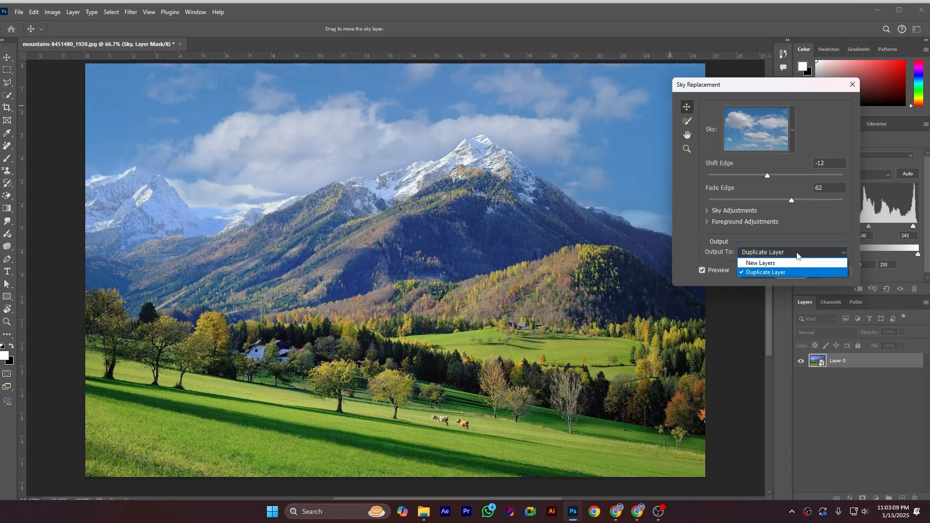
{"action": "left_click", "coordinate": [783, 261]}
{"action": "left_click", "coordinate": [765, 257]}
{"action": "left_click", "coordinate": [763, 255]}
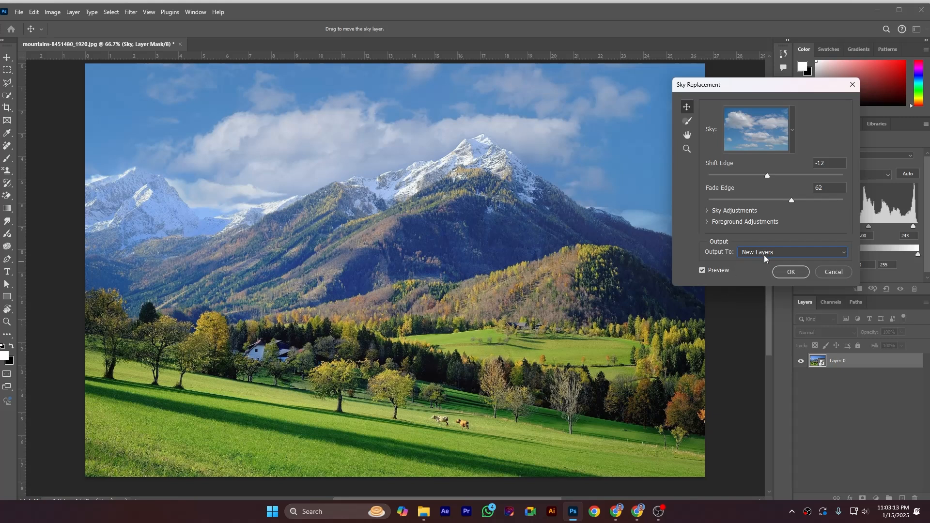
{"action": "left_click", "coordinate": [788, 273]}
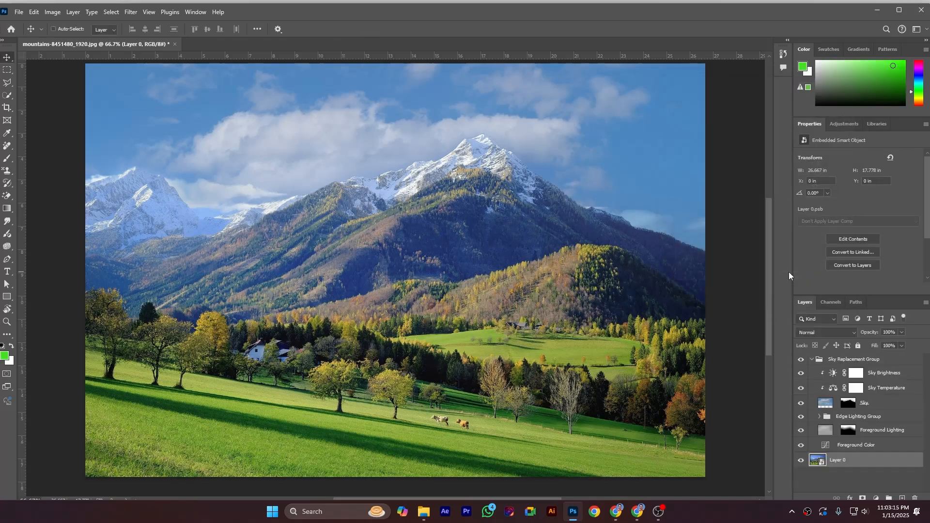
Collapse the Sky Replacement Group and toggle its visibility to compare the photo before and after, leaving the group shown.
{"action": "left_click", "coordinate": [812, 359]}
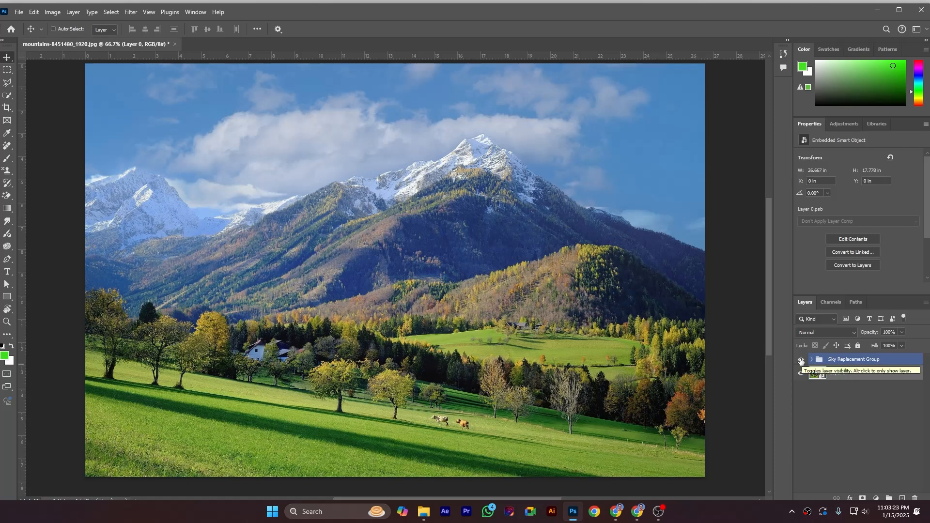
{"action": "left_click", "coordinate": [800, 359]}
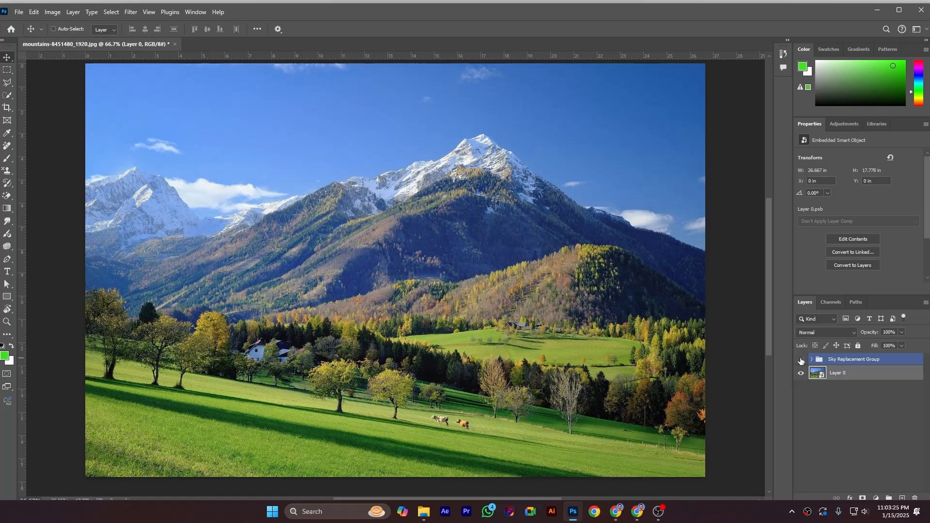
{"action": "left_click", "coordinate": [801, 360]}
{"action": "left_click", "coordinate": [800, 359]}
{"action": "left_click", "coordinate": [800, 359]}
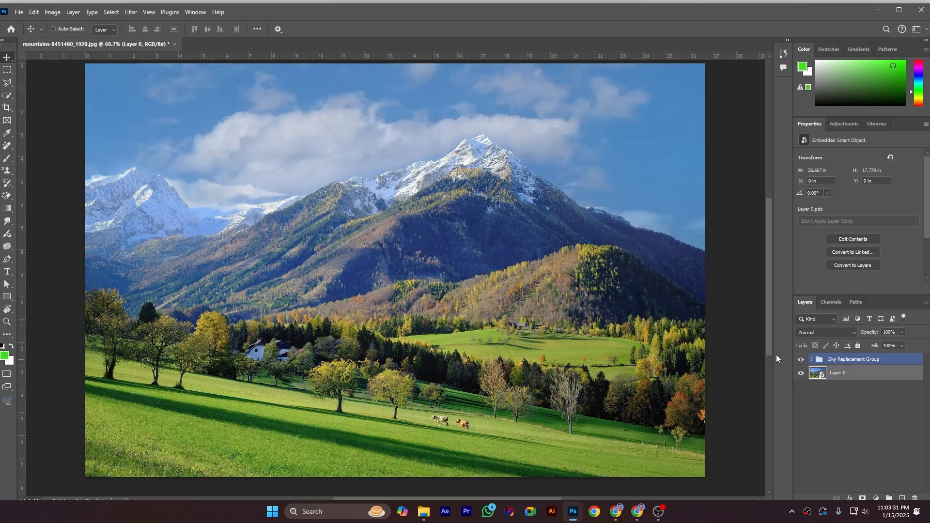